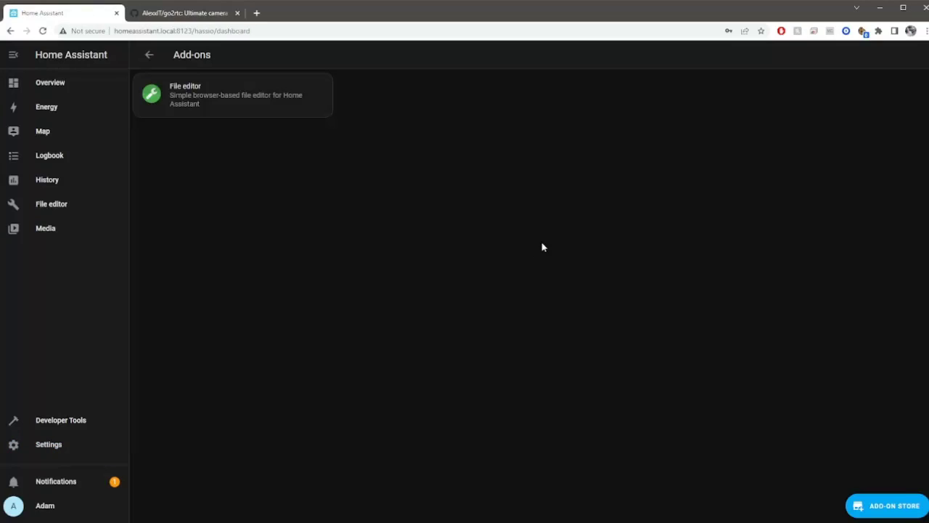
Step: Follow the Home Assistant add-on link in the go2rtc GitHub README, add the missing AlexxIT/hassio-addons repository and install go2rtc
{"action": "left_click", "coordinate": [872, 512]}
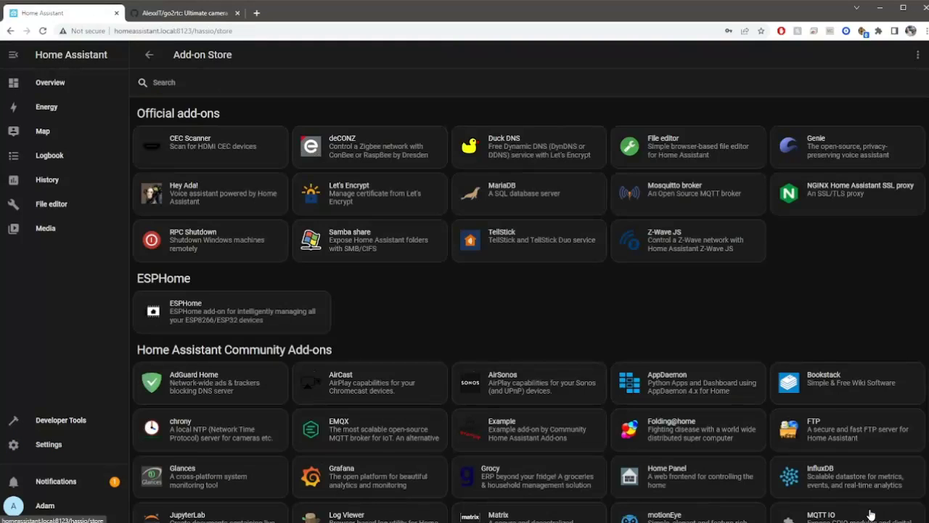
{"action": "left_click", "coordinate": [173, 14]}
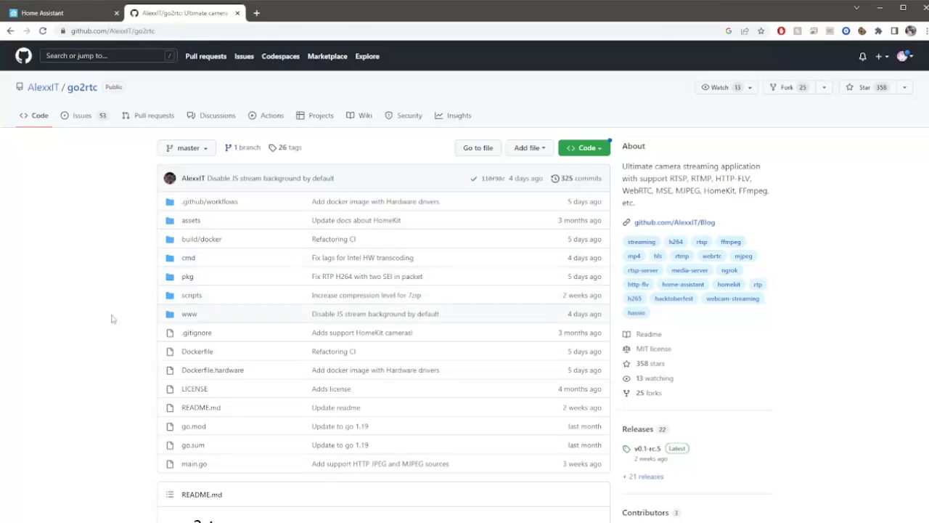
{"action": "scroll", "coordinate": [112, 318], "scroll_direction": "down", "scroll_amount": 9}
{"action": "scroll", "coordinate": [111, 317], "scroll_direction": "down", "scroll_amount": 10}
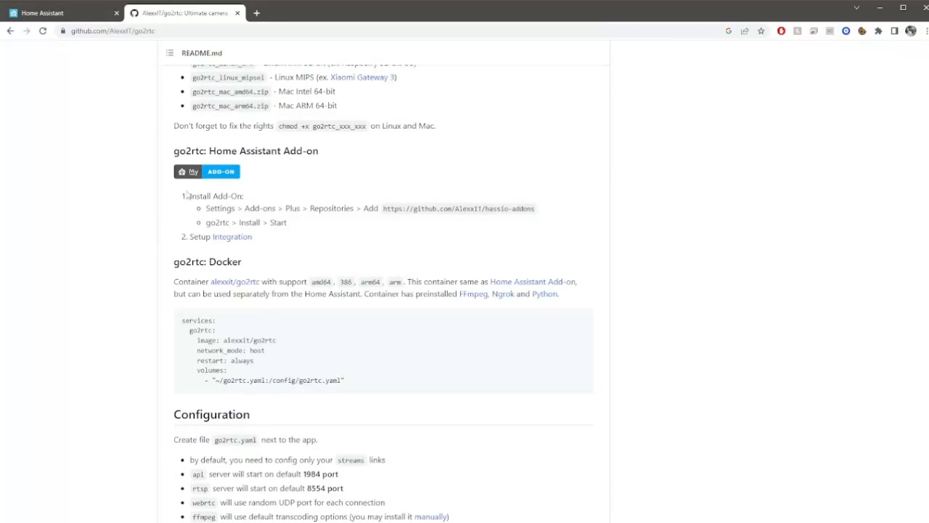
{"action": "left_click", "coordinate": [223, 172]}
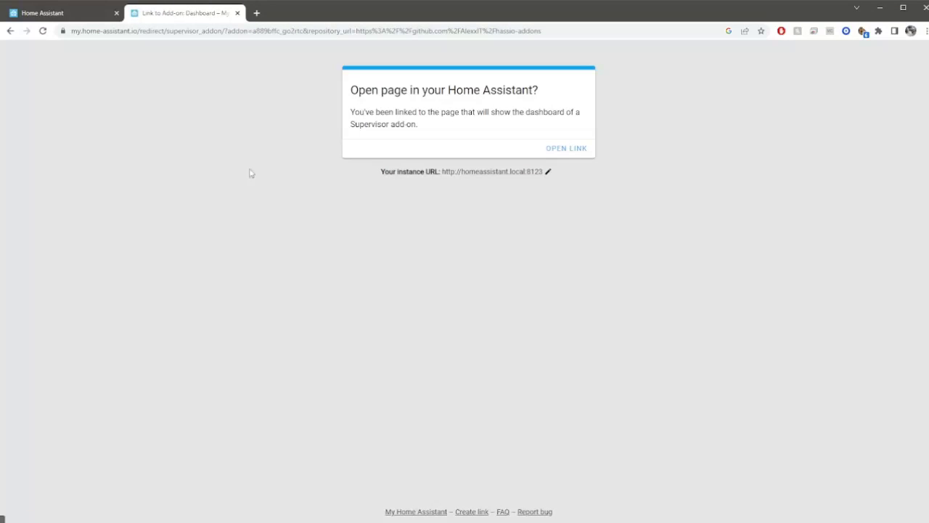
{"action": "left_click", "coordinate": [573, 151]}
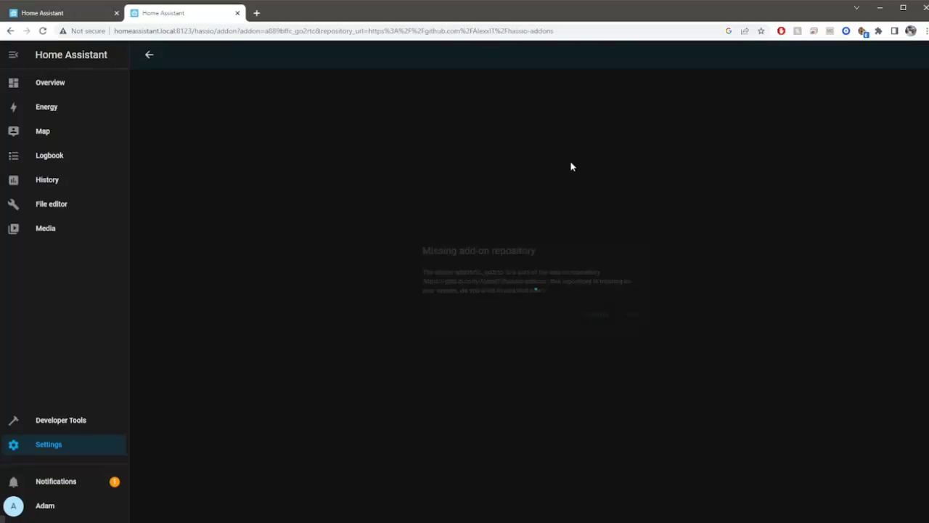
{"action": "left_click", "coordinate": [647, 320]}
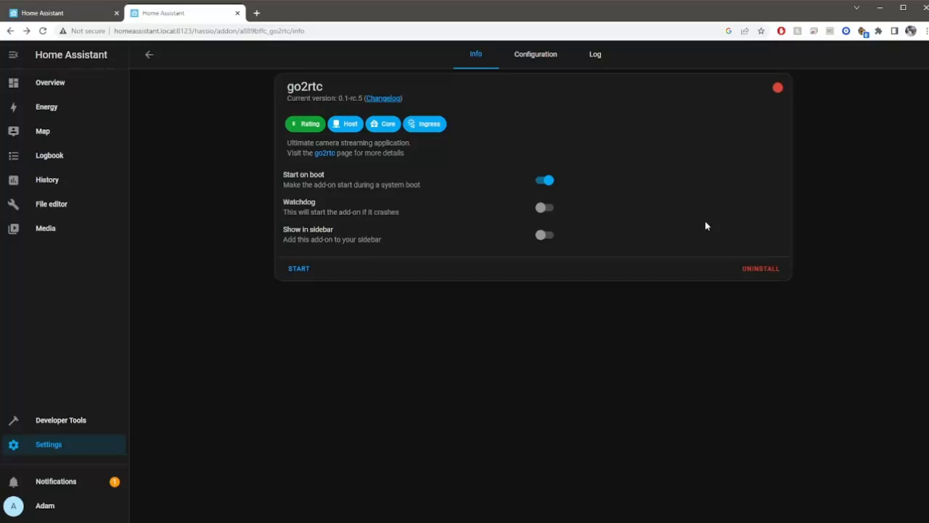
Step: Enable Watchdog and Show in sidebar for the go2rtc add-on and start it
{"action": "left_click", "coordinate": [548, 209]}
{"action": "left_click", "coordinate": [546, 235]}
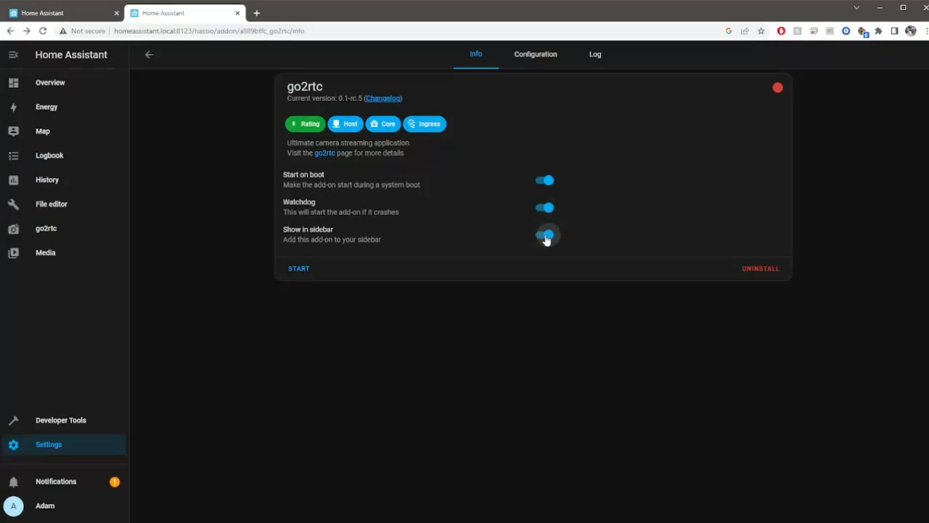
{"action": "left_click", "coordinate": [300, 269]}
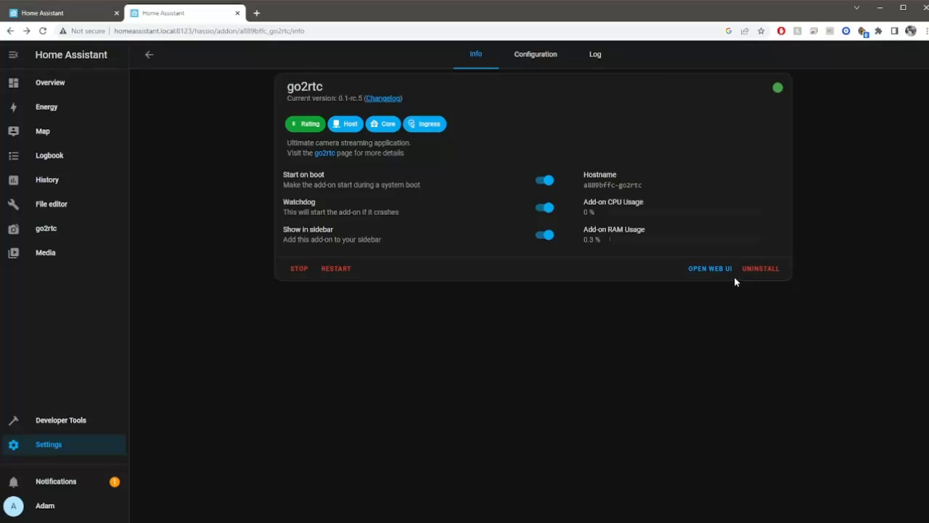
Step: Create a new file named go2rtc.yaml in the config folder with the File editor
{"action": "left_click", "coordinate": [84, 212]}
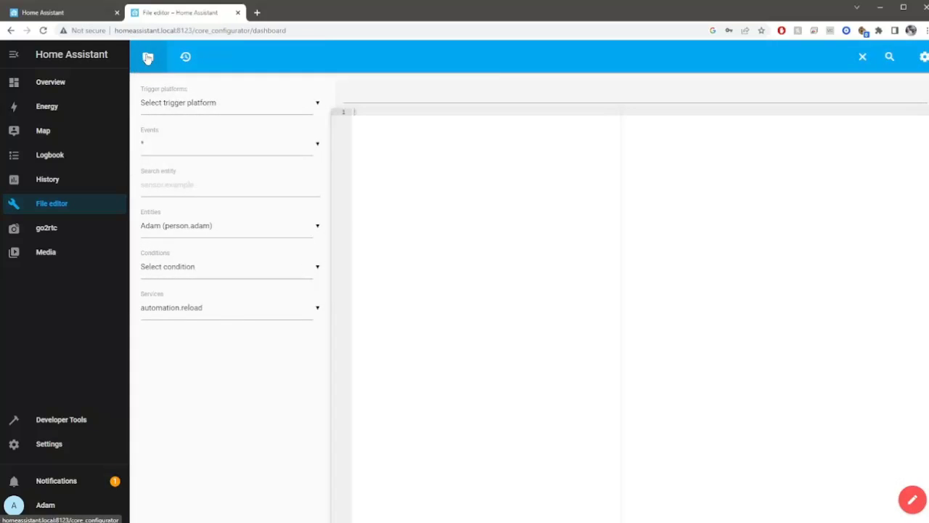
{"action": "left_click", "coordinate": [148, 57]}
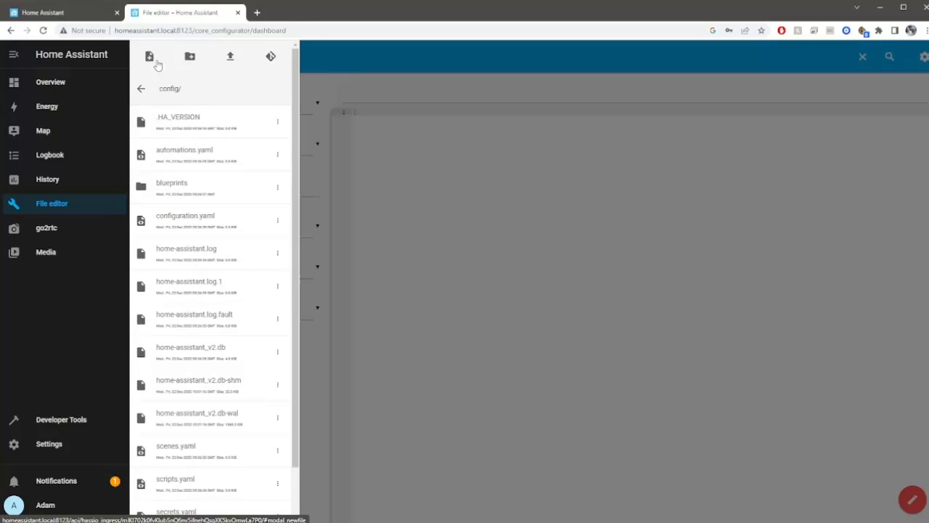
{"action": "left_click", "coordinate": [150, 58]}
{"action": "left_click", "coordinate": [409, 160]}
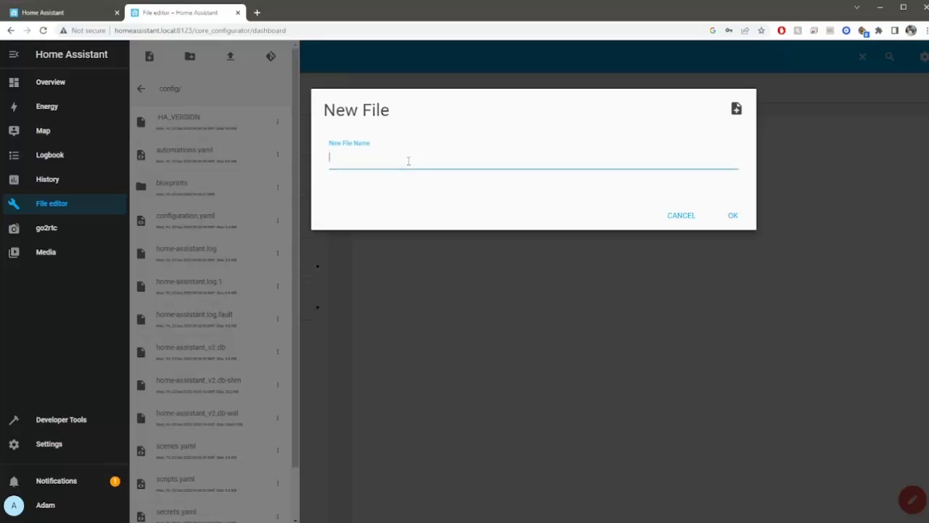
{"action": "type", "text": "go2rtc.yaml"}
{"action": "left_click", "coordinate": [725, 216]}
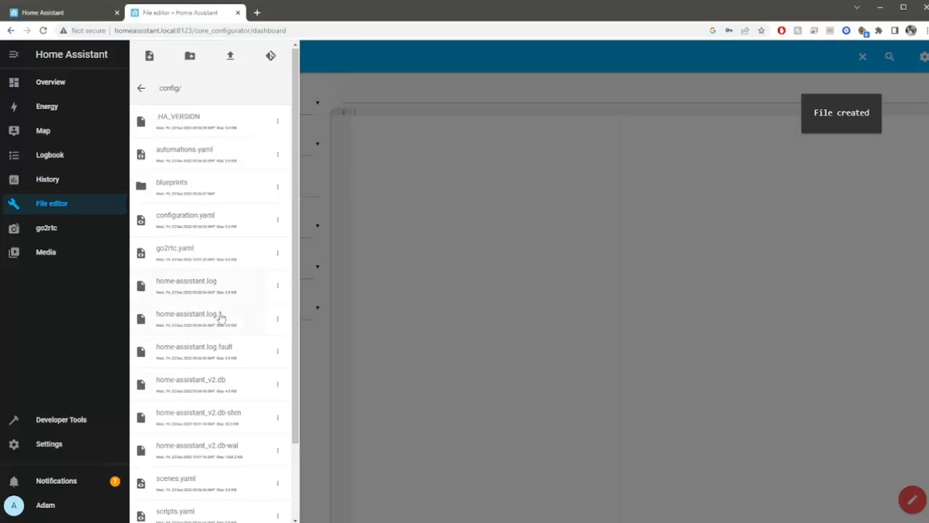
Step: Open go2rtc.yaml and add a streams: section containing an indented camera: entry
{"action": "scroll", "coordinate": [225, 319], "scroll_direction": "down", "scroll_amount": 2}
{"action": "left_click", "coordinate": [178, 158]}
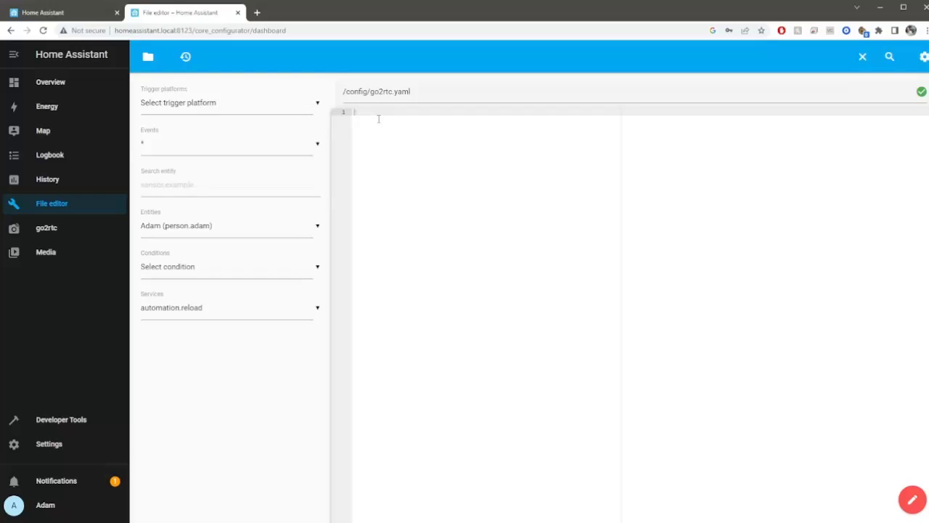
{"action": "type", "text": "streams:"}
{"action": "key", "text": "Return"}
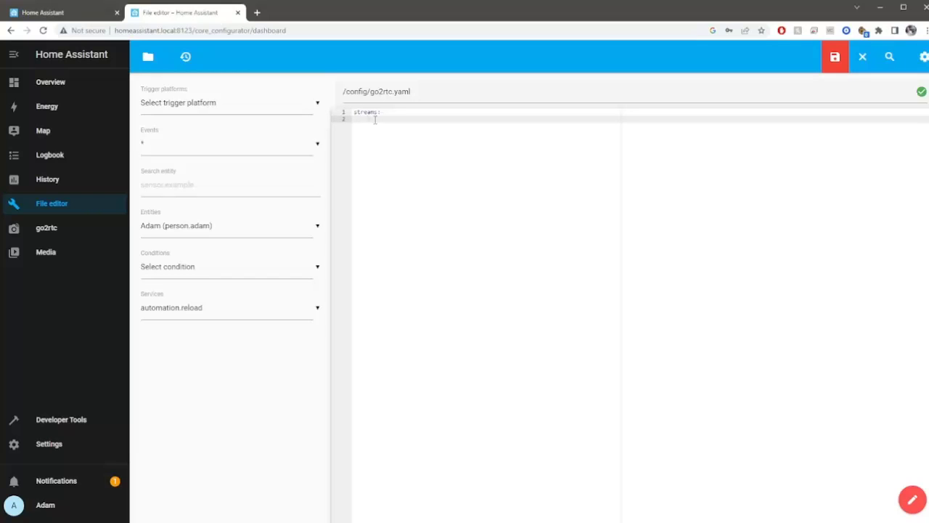
{"action": "type", "text": "camera:"}
{"action": "key", "text": "Return"}
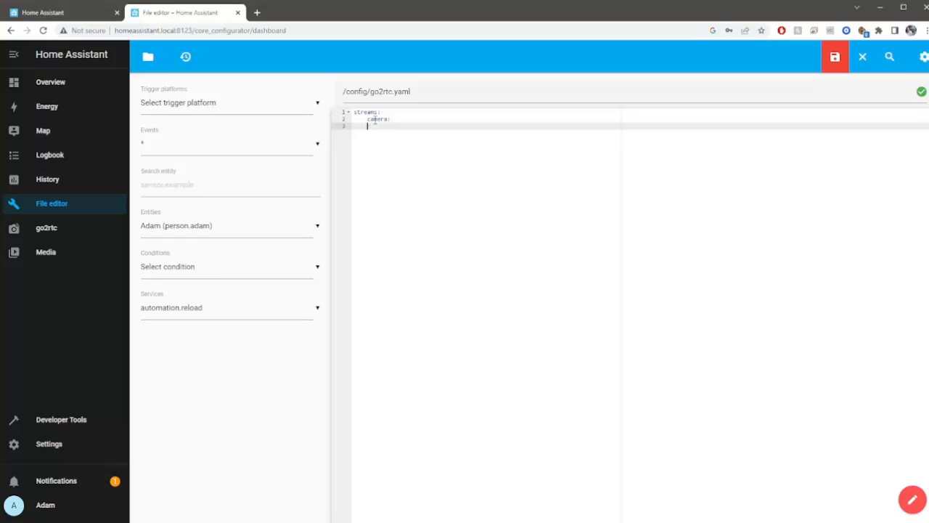
Step: Add the list item rtsp://192.168.1.191:554/realmonitor?channel=0&stream=0&unicast=true as the camera's first source
{"action": "type", "text": "- rtsp://192.168.1.191:554/re"}
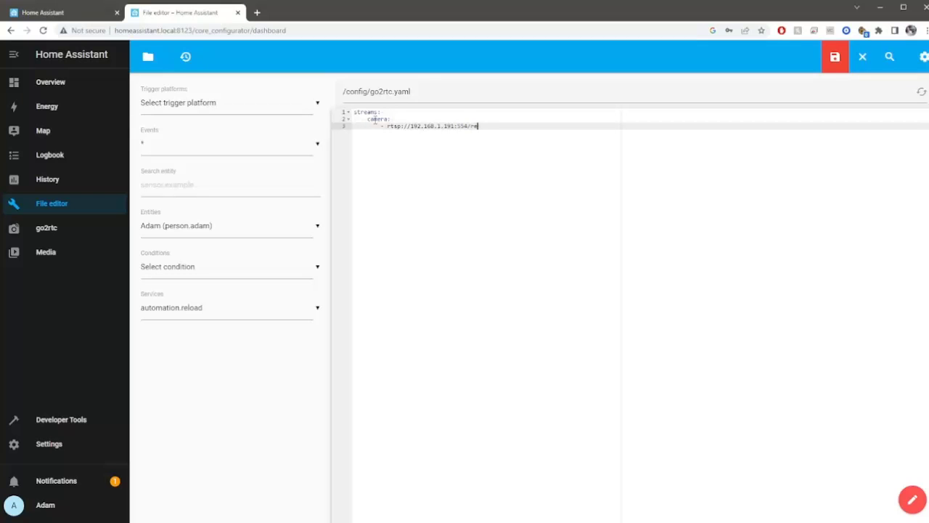
{"action": "type", "text": "almonitor?channel=0&stream"}
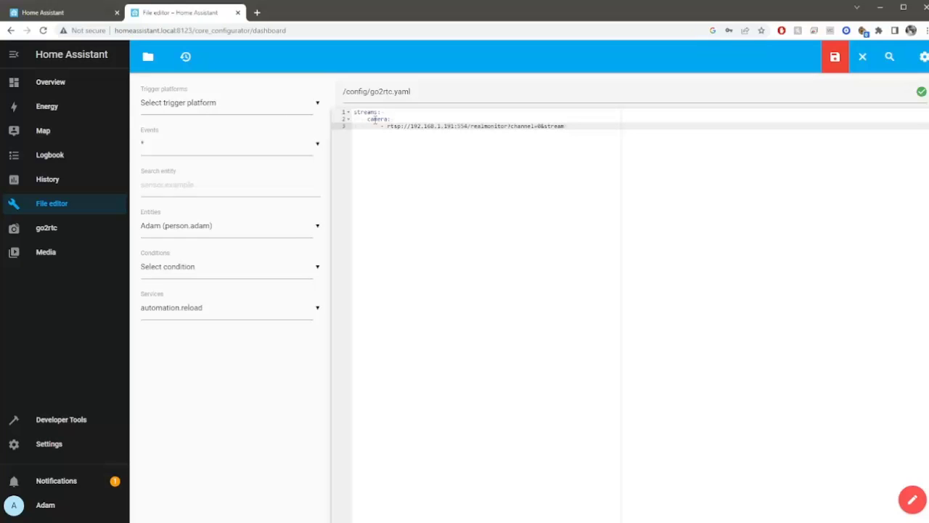
{"action": "type", "text": "=0&unicast=true"}
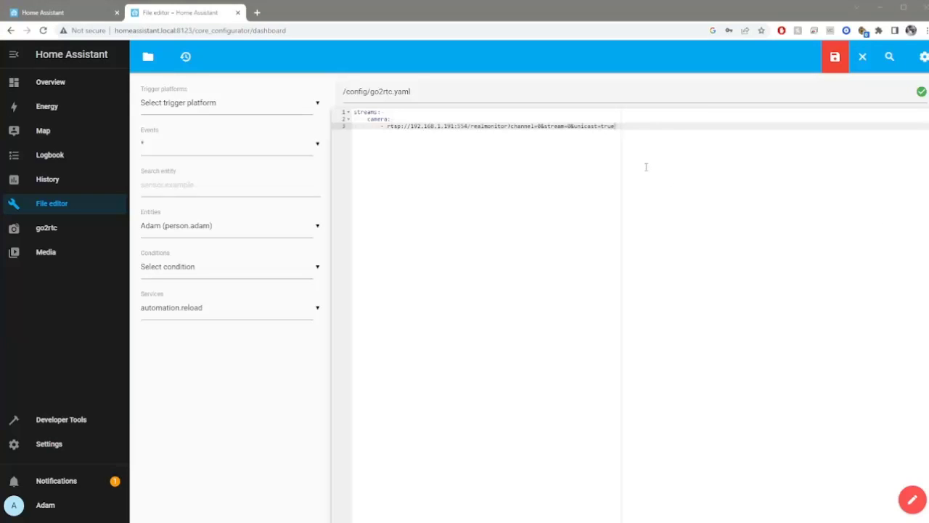
Step: Add a second source line below the RTSP address, reading - ffmpeg:rtsp://localhost:8554/
{"action": "left_click", "coordinate": [670, 126]}
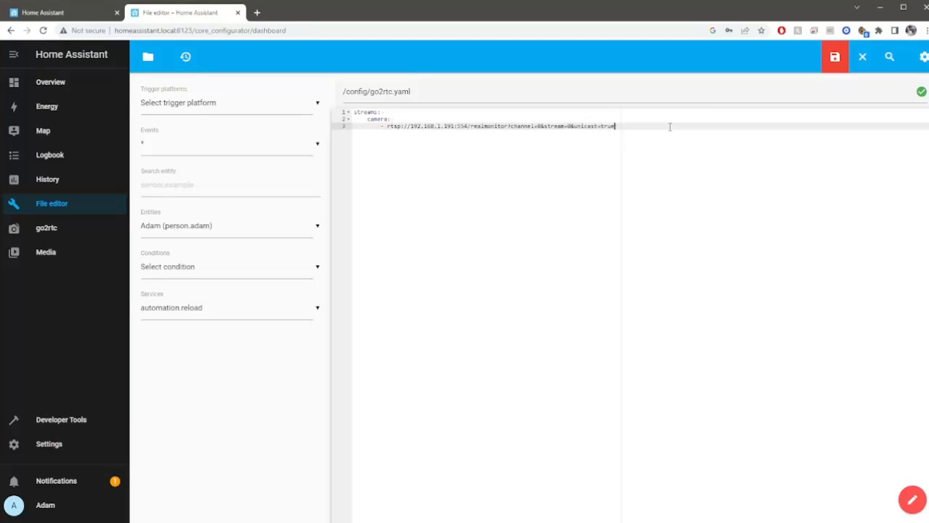
{"action": "key", "text": "Return"}
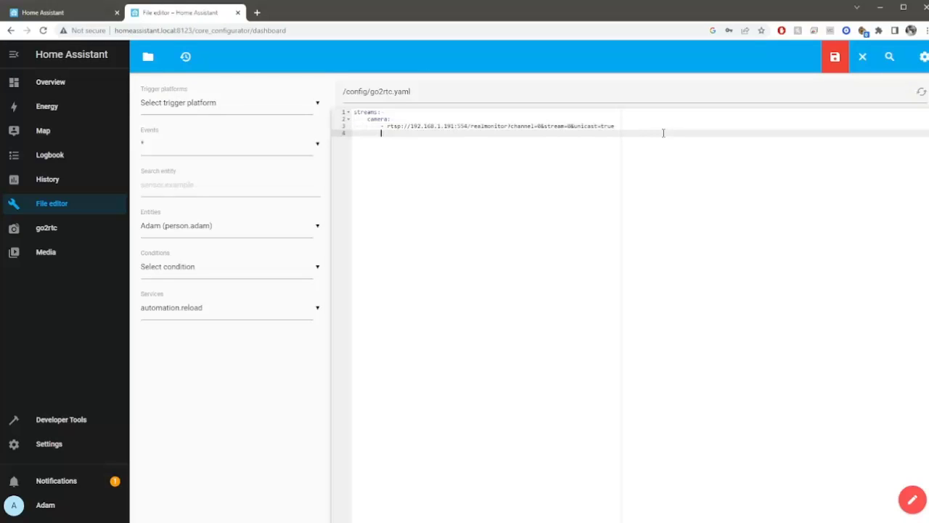
{"action": "type", "text": "- r"}
{"action": "type", "text": "fmpeg"}
{"action": "type", "text": ":"}
{"action": "type", "text": "rtsp"}
{"action": "type", "text": ":"}
{"action": "type", "text": "//local"}
{"action": "type", "text": "host"}
{"action": "type", "text": ":8"}
{"action": "type", "text": "554/"}
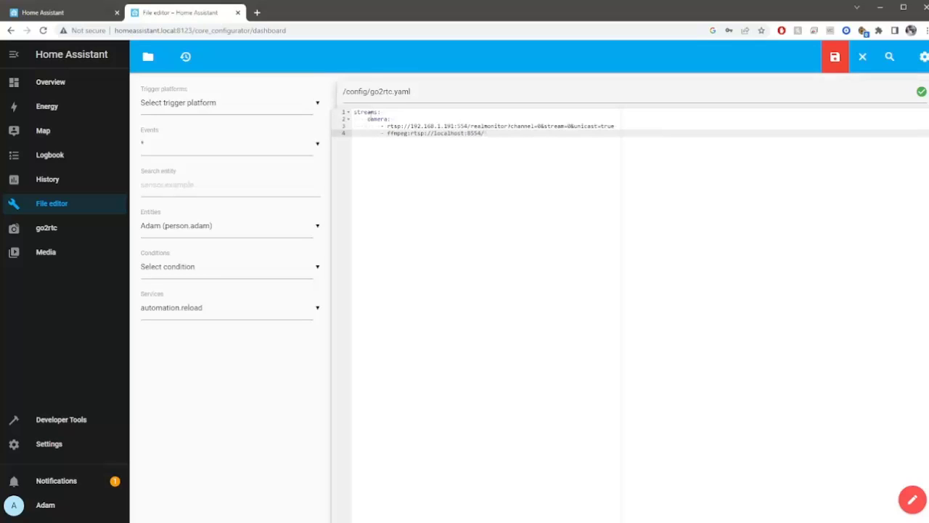
Step: Complete the ffmpeg source with the copied stream name camera followed by ?audio=copy#audio=aac
{"action": "left_click", "coordinate": [369, 119]}
{"action": "left_click_drag", "start_coordinate": [368, 119], "coordinate": [390, 118]}
{"action": "key", "text": "ctrl+c"}
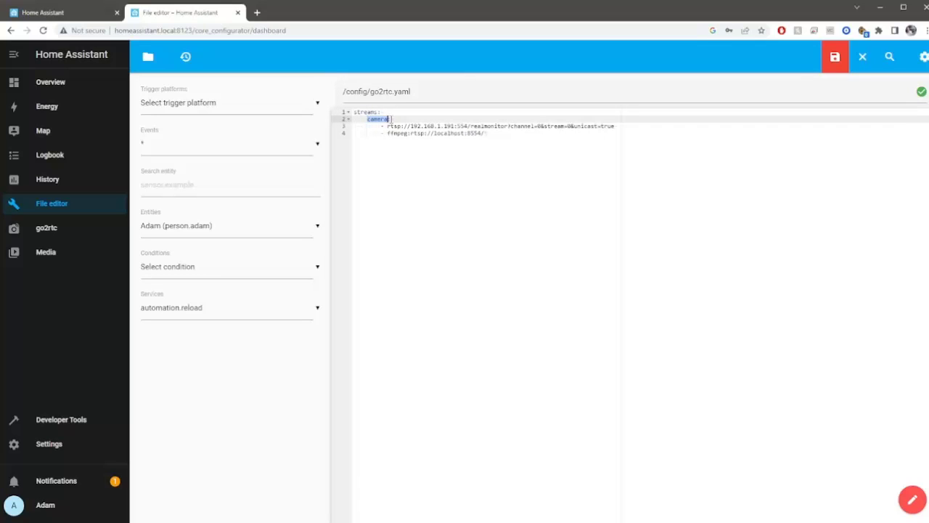
{"action": "left_click", "coordinate": [498, 133]}
{"action": "key", "text": "ctrl+v"}
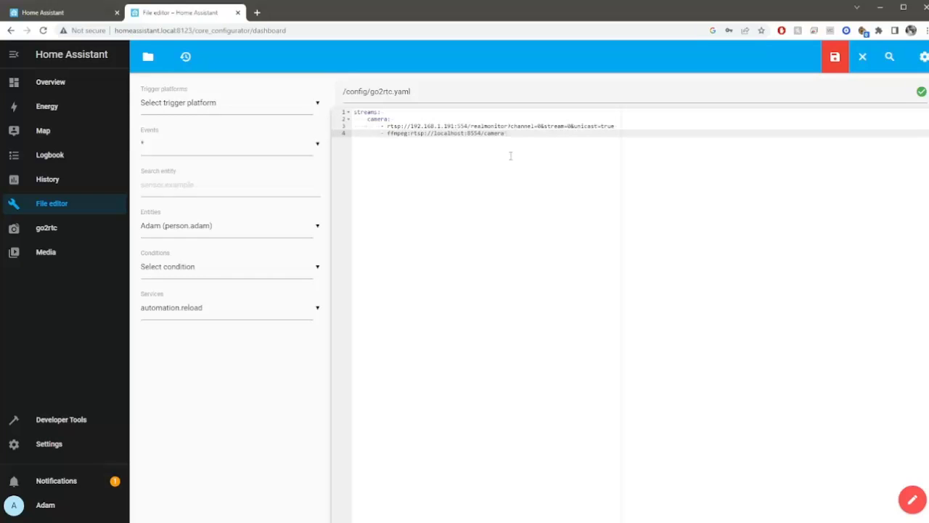
{"action": "type", "text": "?audio=copy#audio=aac"}
Step: Add an unindented log: section setting level, api, exec, ngrok, rtsp, streams and webrtc to debug, and save go2rtc.yaml
{"action": "key", "text": "Return"}
{"action": "key", "text": "Return"}
{"action": "key", "text": "Return"}
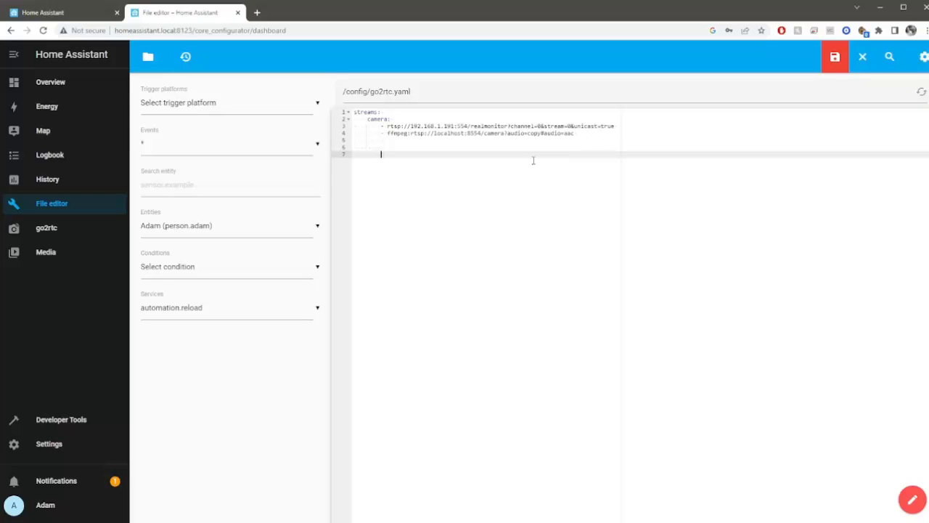
{"action": "key", "text": "BackSpace"}
{"action": "key", "text": "BackSpace"}
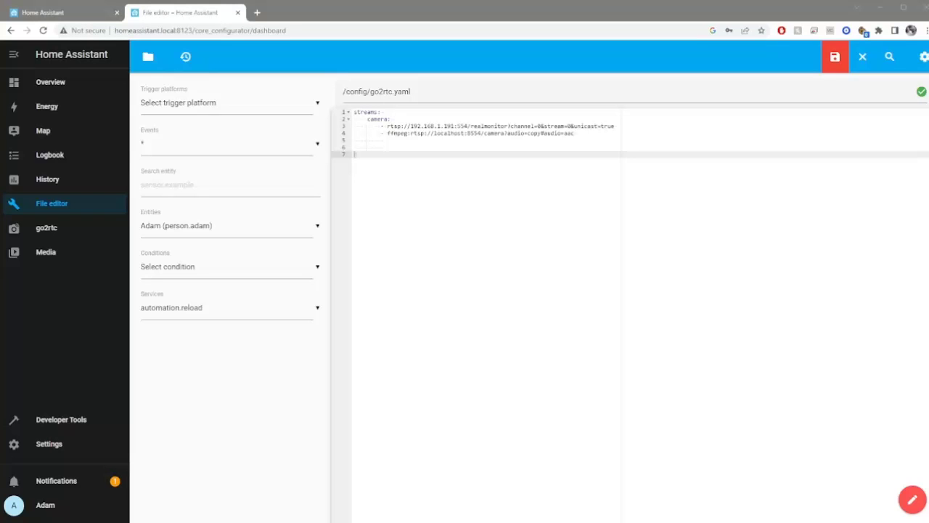
{"action": "type", "text": "log:   level: debug   api: debug   exec: debug   ngrok: debug   rtsp: debug   streams: debug   webrtc: debug"}
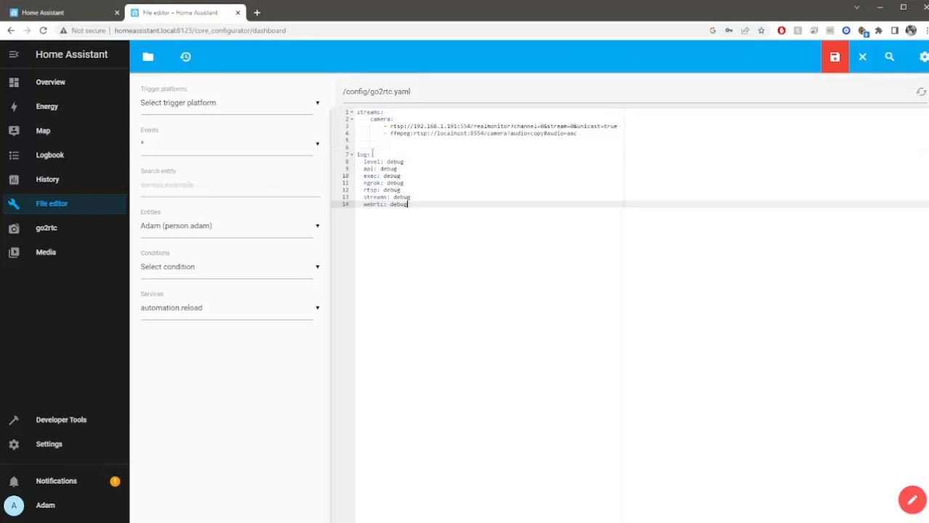
{"action": "left_click", "coordinate": [835, 56]}
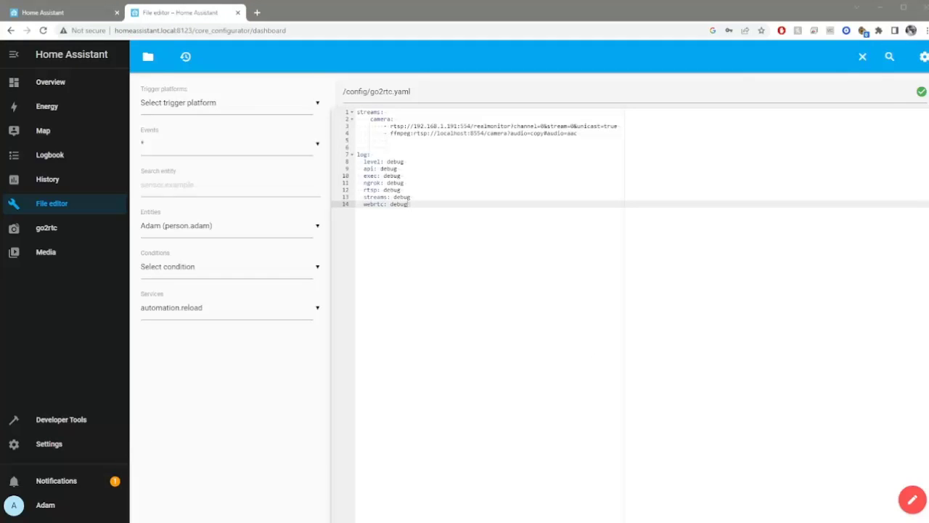
{"action": "left_click", "coordinate": [62, 443]}
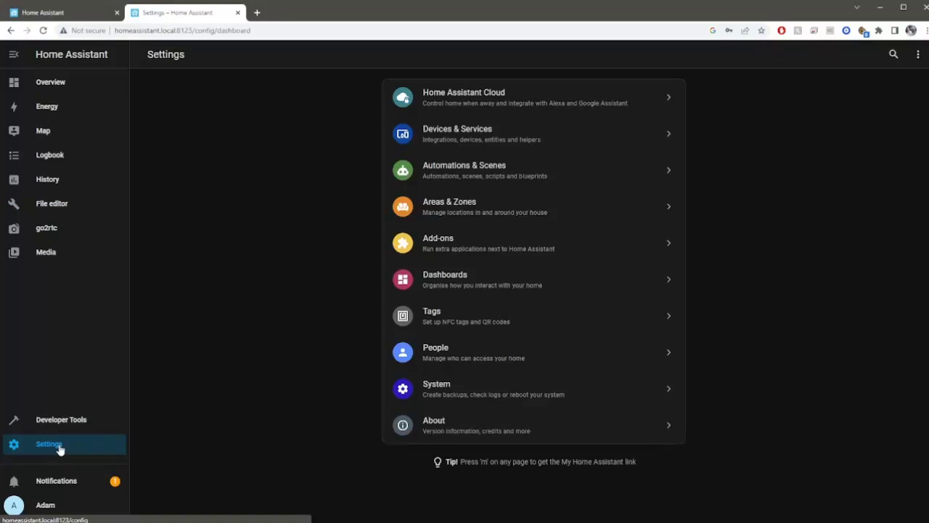
{"action": "left_click", "coordinate": [491, 132]}
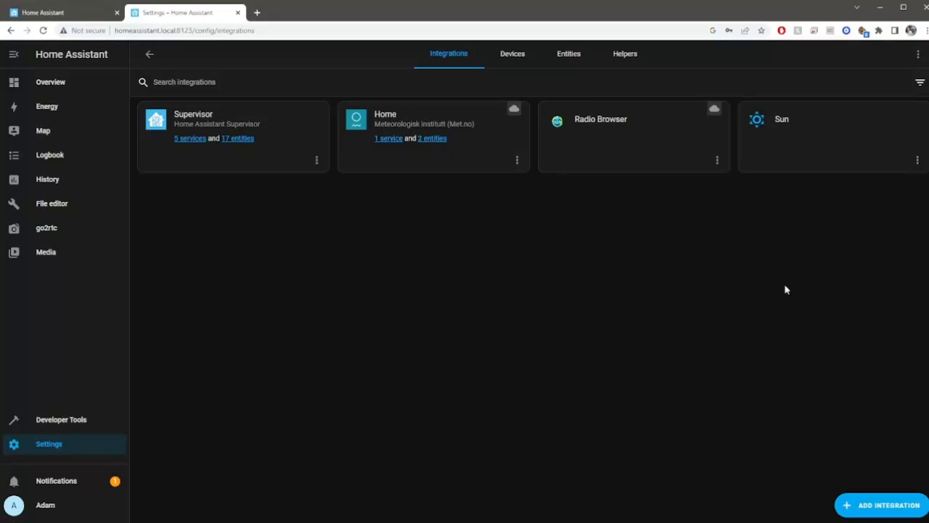
{"action": "left_click", "coordinate": [879, 505]}
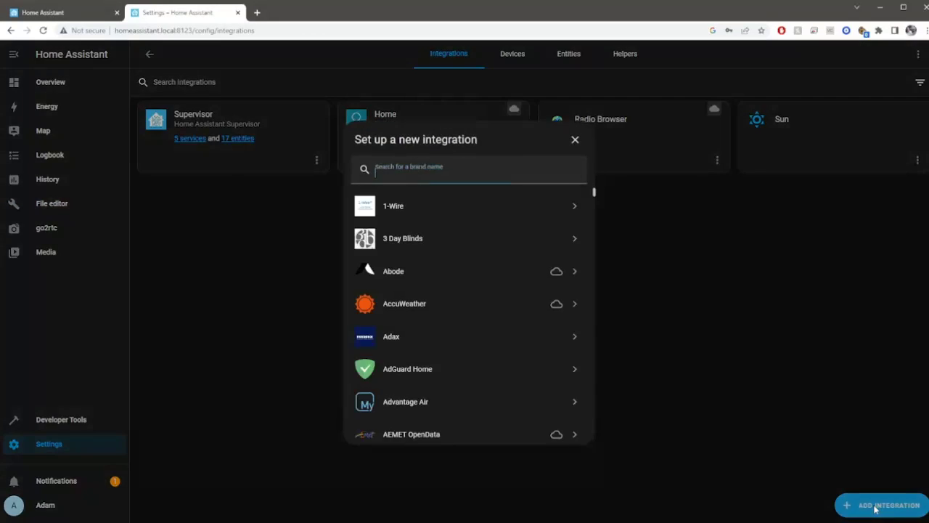
{"action": "type", "text": "web"}
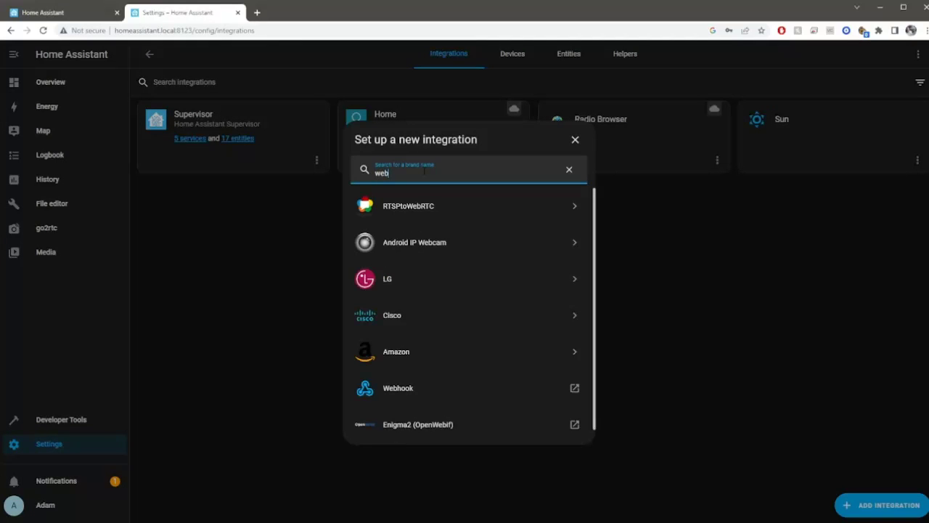
{"action": "left_click", "coordinate": [427, 209]}
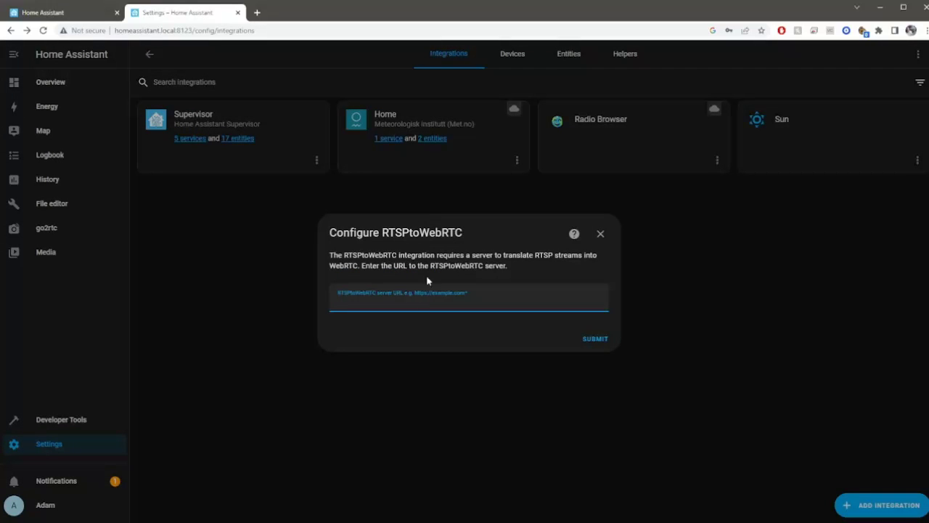
{"action": "type", "text": "http://localhost:1984"}
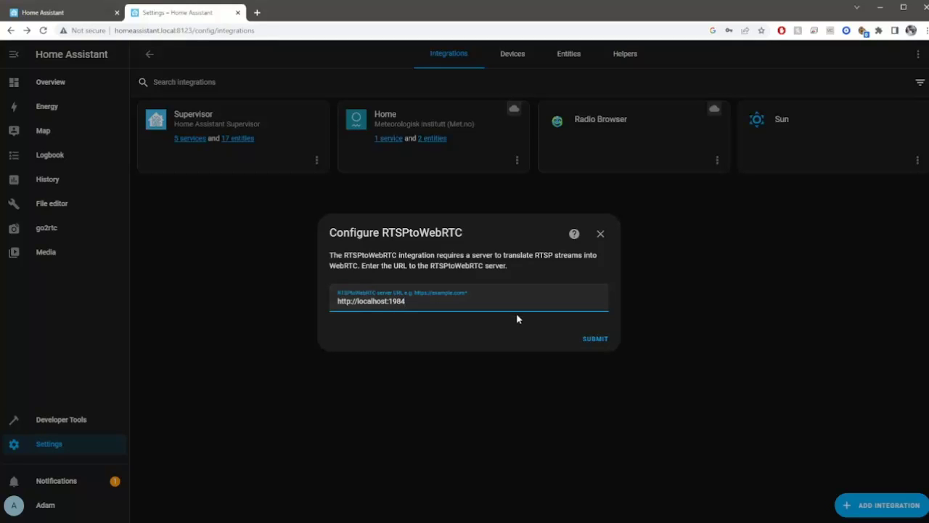
{"action": "left_click", "coordinate": [596, 339]}
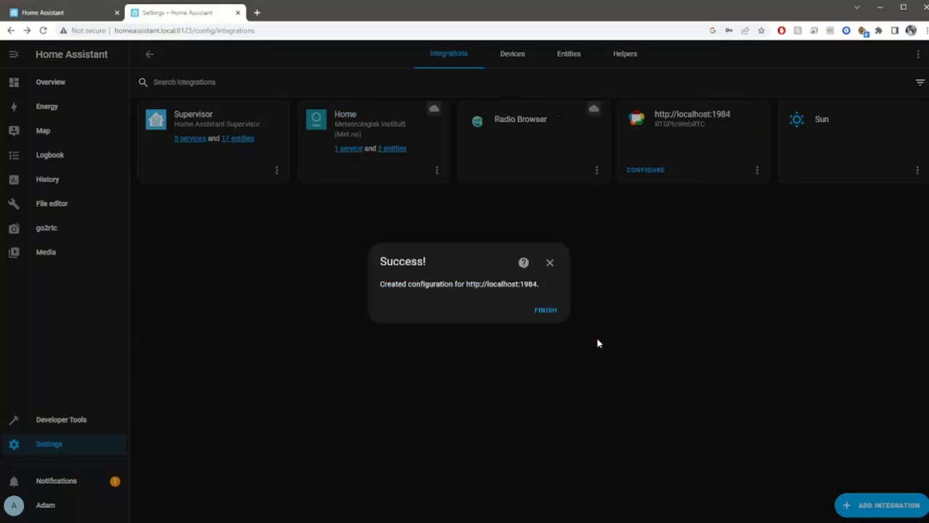
{"action": "left_click", "coordinate": [552, 313]}
Step: Check the Home Assistant configuration for errors and restart Home Assistant
{"action": "left_click", "coordinate": [83, 423]}
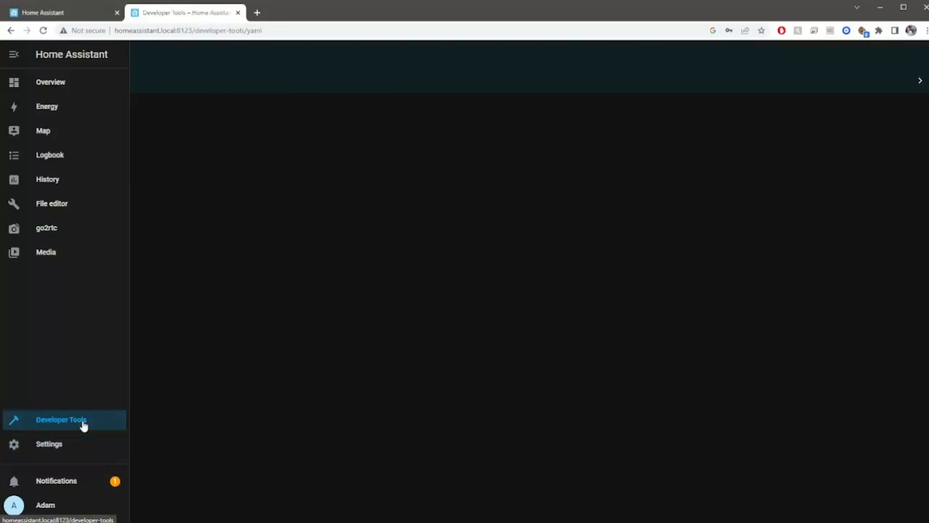
{"action": "left_click", "coordinate": [343, 227]}
{"action": "left_click", "coordinate": [764, 225]}
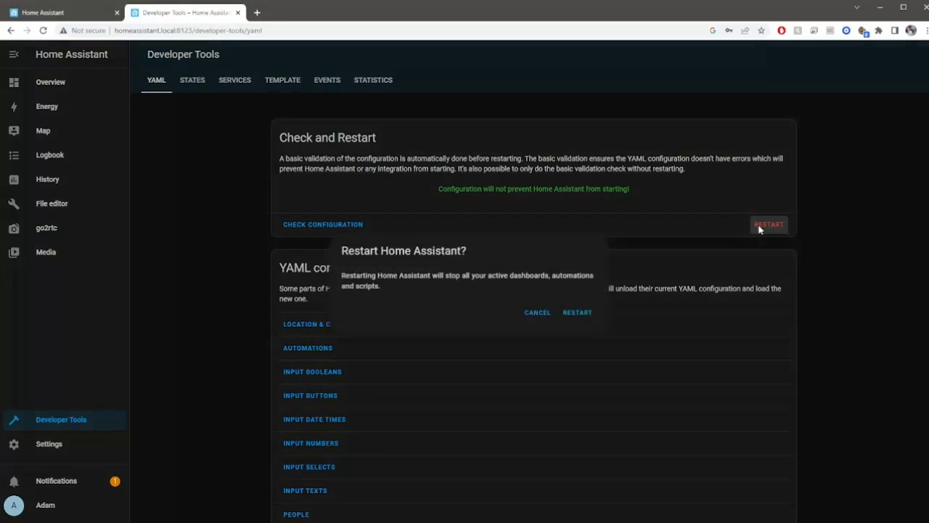
{"action": "left_click", "coordinate": [571, 315]}
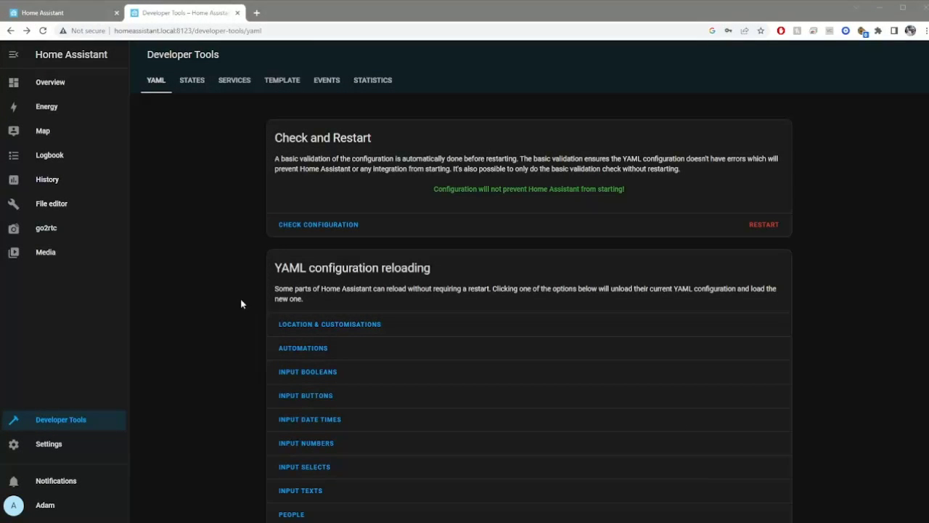
Step: Restart the go2rtc add-on and refresh its log to check the startup entries
{"action": "left_click", "coordinate": [70, 452]}
{"action": "left_click", "coordinate": [438, 242]}
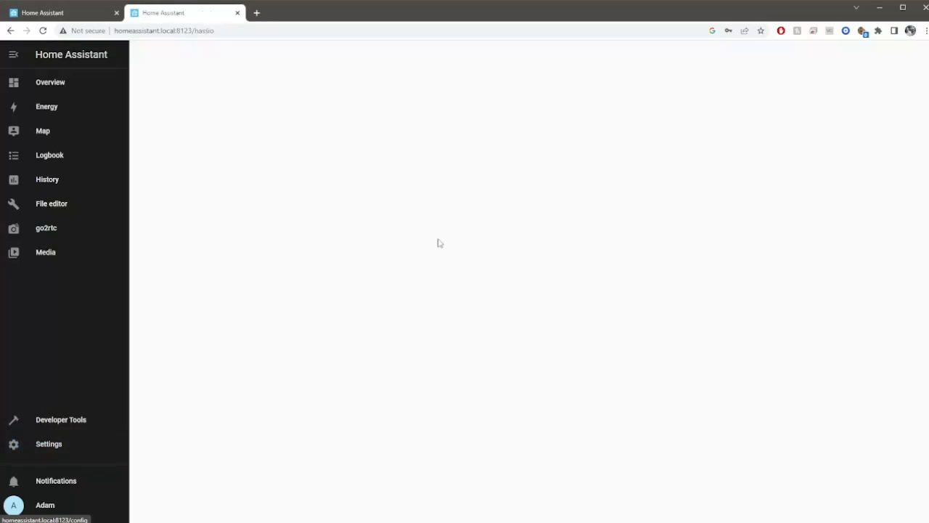
{"action": "left_click", "coordinate": [398, 105]}
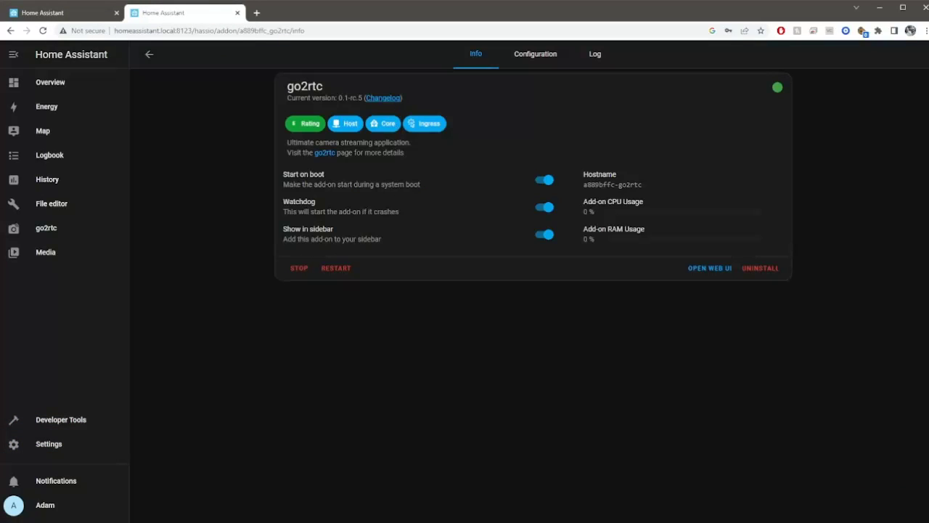
{"action": "left_click", "coordinate": [338, 269]}
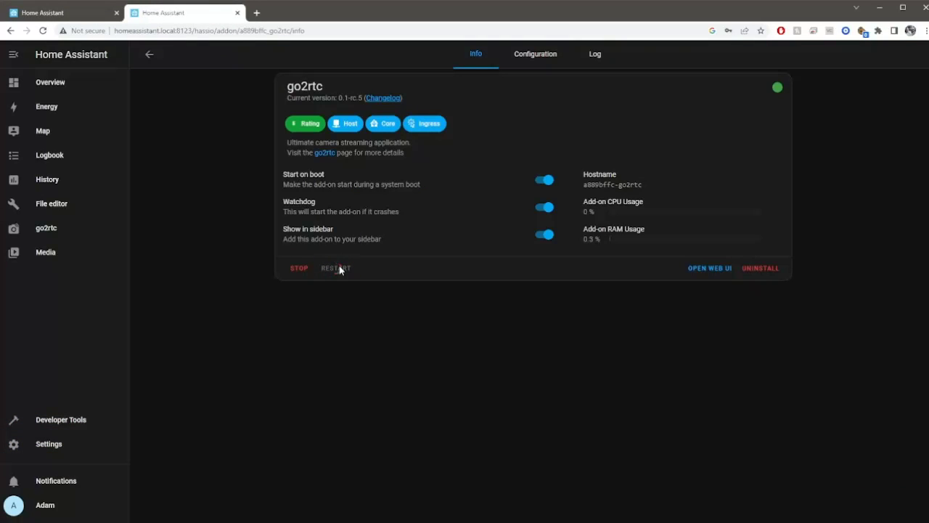
{"action": "left_click", "coordinate": [596, 55]}
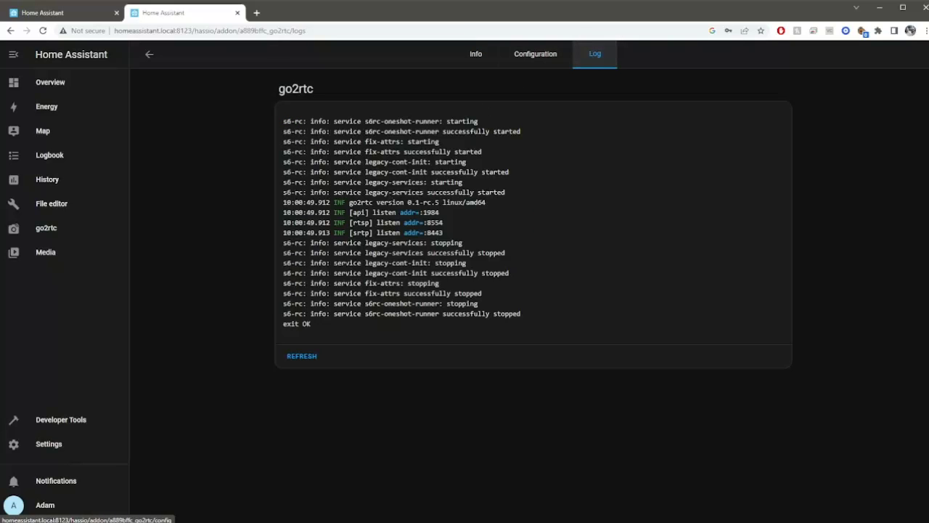
{"action": "left_click", "coordinate": [311, 360]}
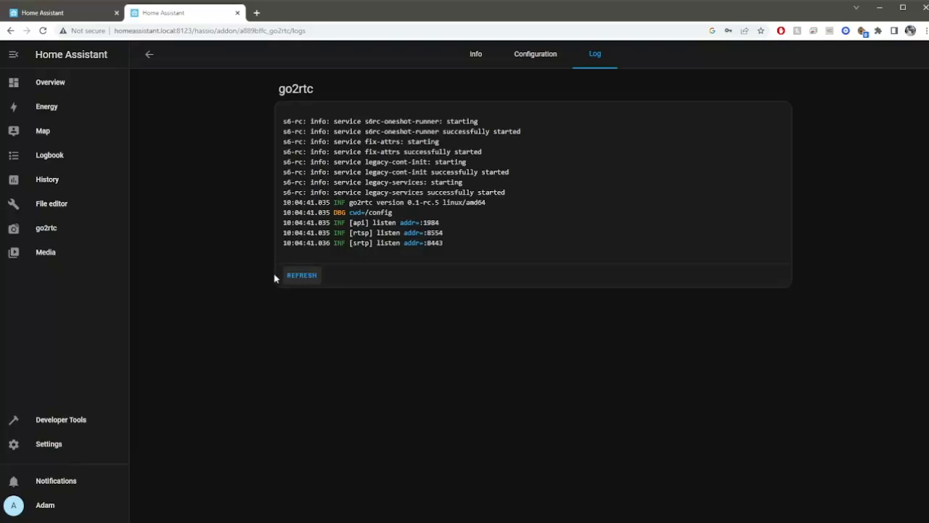
Step: Play the camera stream in the go2rtc web interface to check its picture and sound
{"action": "left_click", "coordinate": [76, 231]}
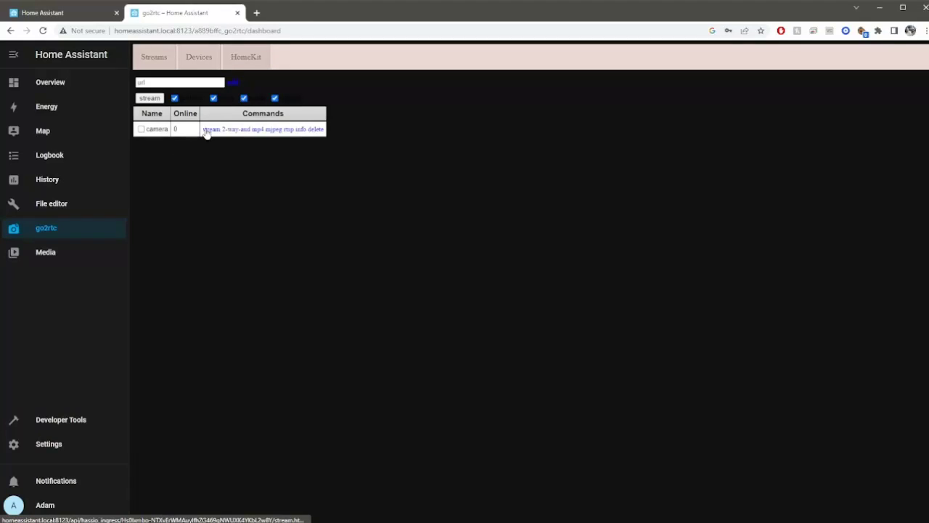
{"action": "left_click", "coordinate": [206, 129]}
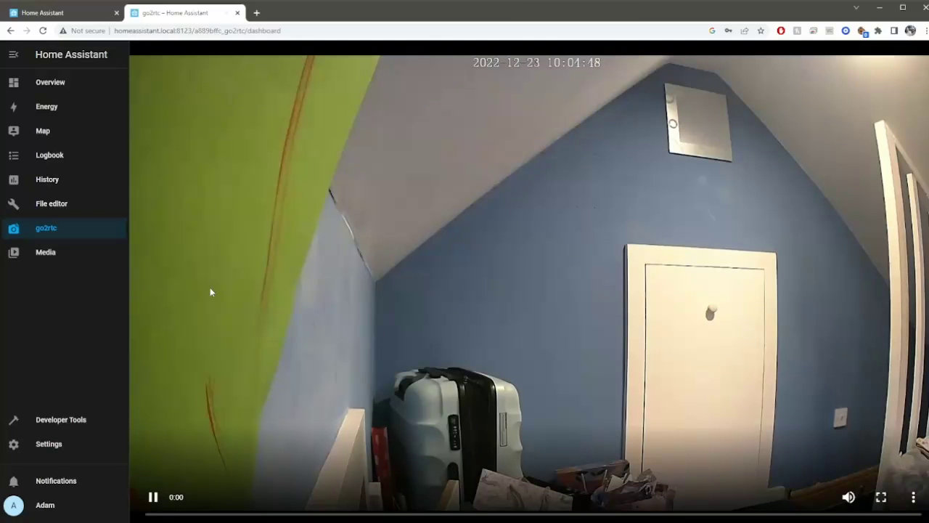
{"action": "mouse_move", "coordinate": [851, 500]}
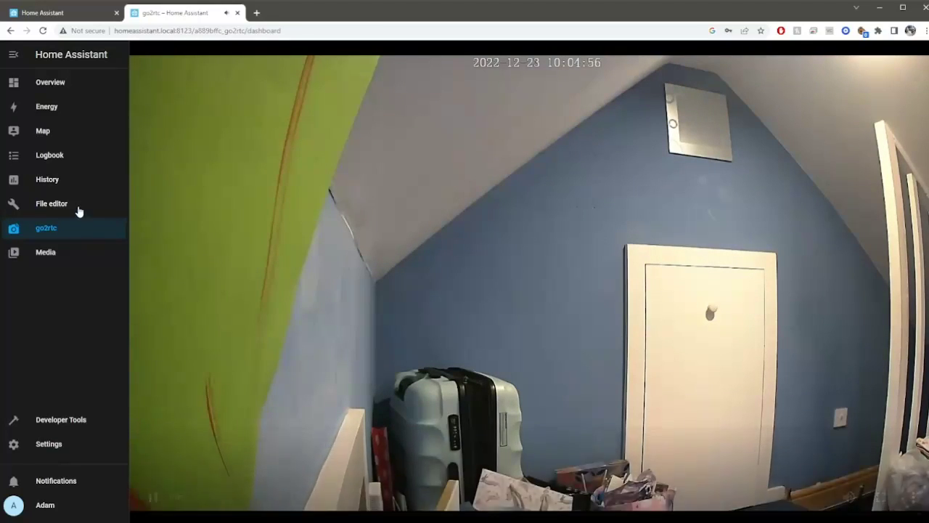
Step: Search the available integrations for generic and start setting up a Generic Camera
{"action": "left_click", "coordinate": [81, 453]}
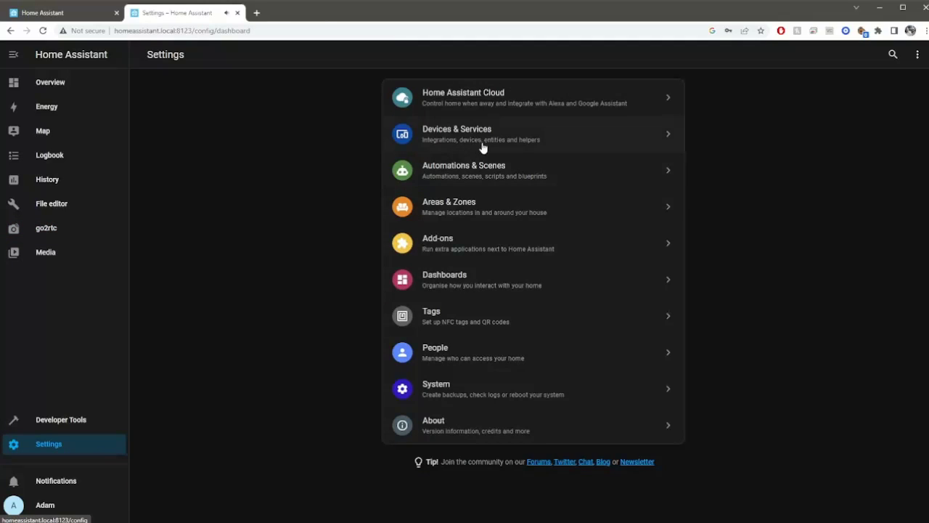
{"action": "left_click", "coordinate": [438, 148]}
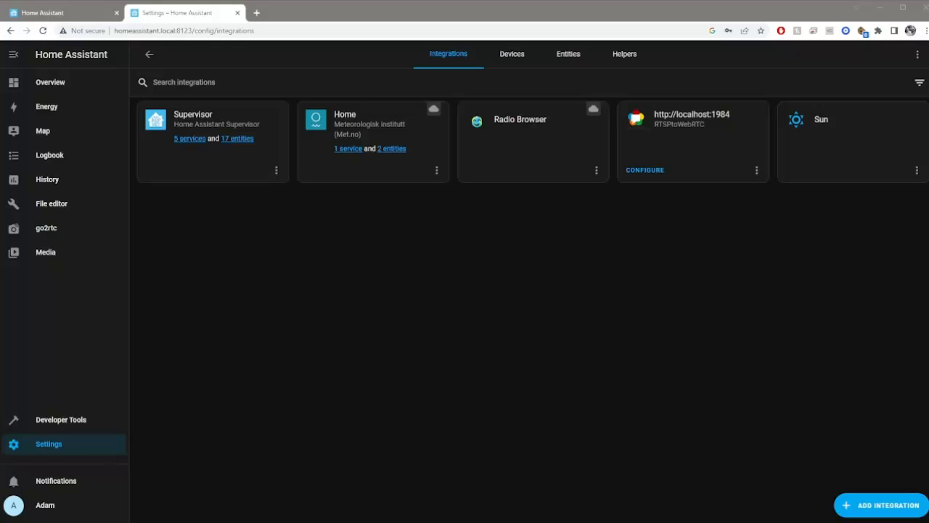
{"action": "left_click", "coordinate": [881, 504]}
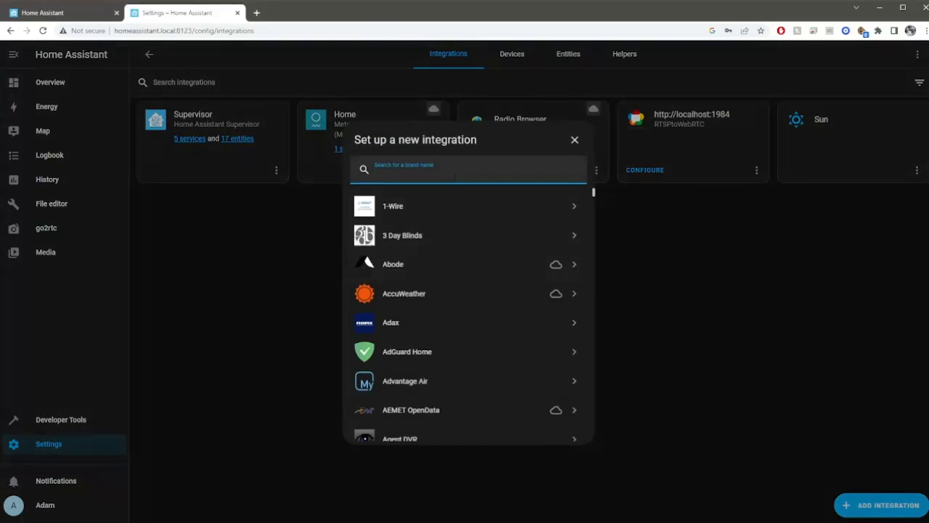
{"action": "type", "text": "generic"}
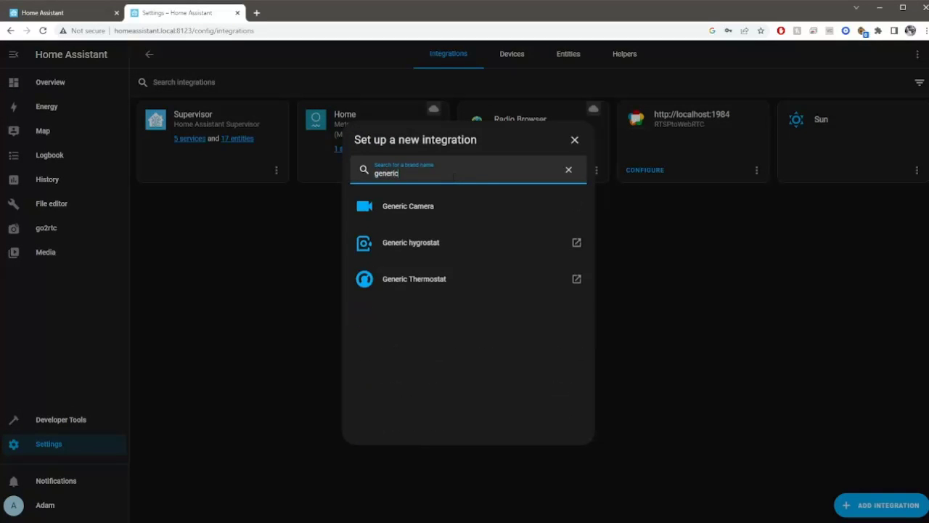
{"action": "left_click", "coordinate": [450, 208]}
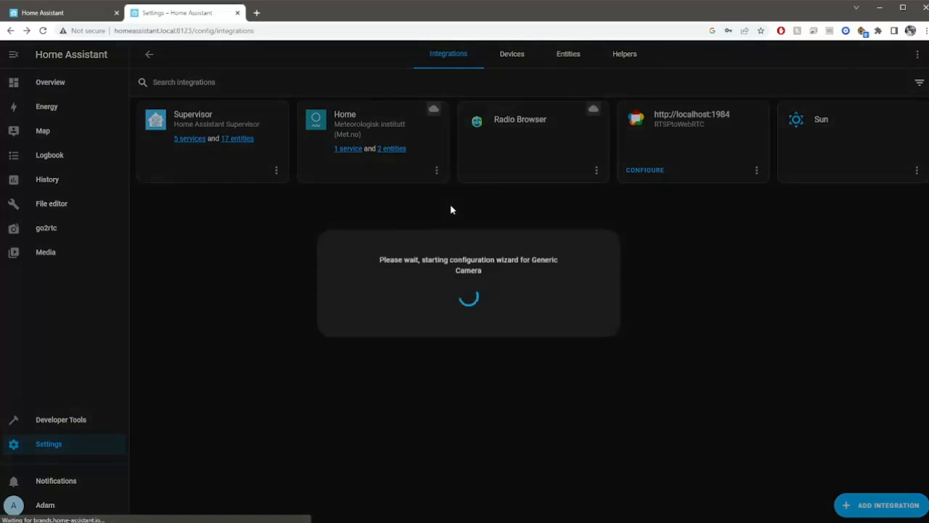
Step: Enter the Generic Camera's stream source URL, beginning with rtsp://lo
{"action": "left_click", "coordinate": [434, 165]}
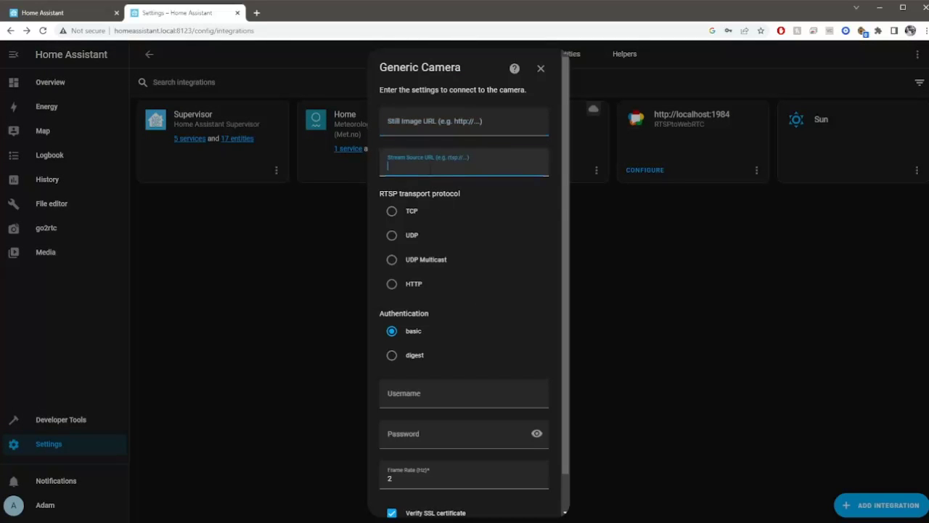
{"action": "type", "text": "rtsp://lo"}
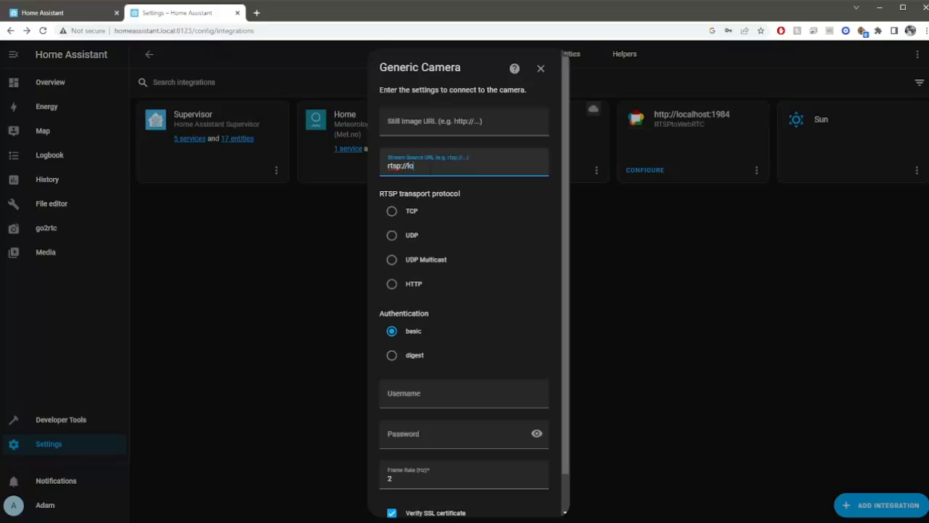